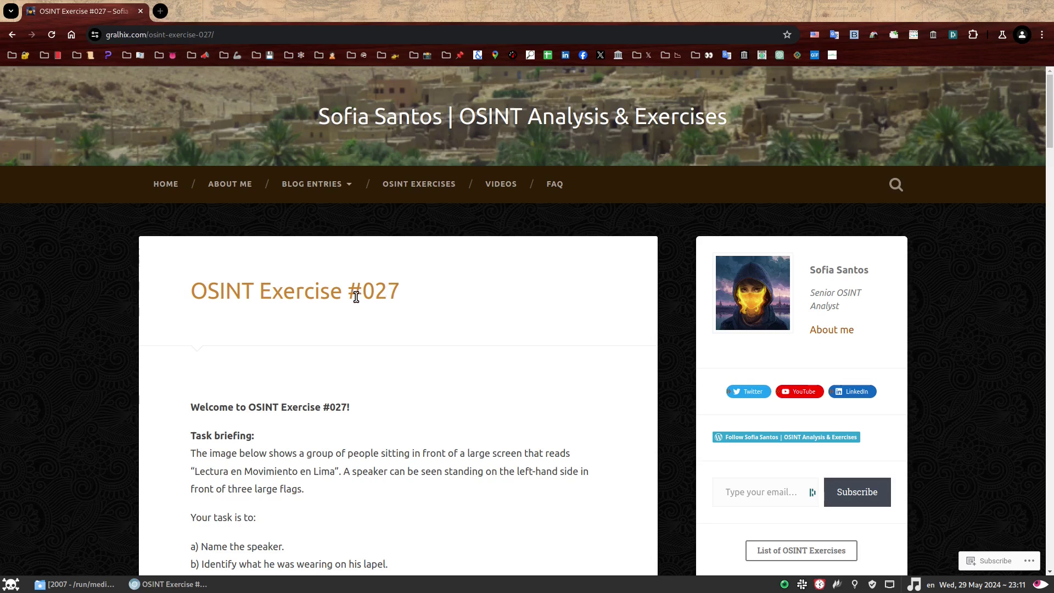
Scroll the Exercise #027 post to the task list and open the event photo osintexercise027.png
drag(358, 295, 426, 294)
click(426, 294)
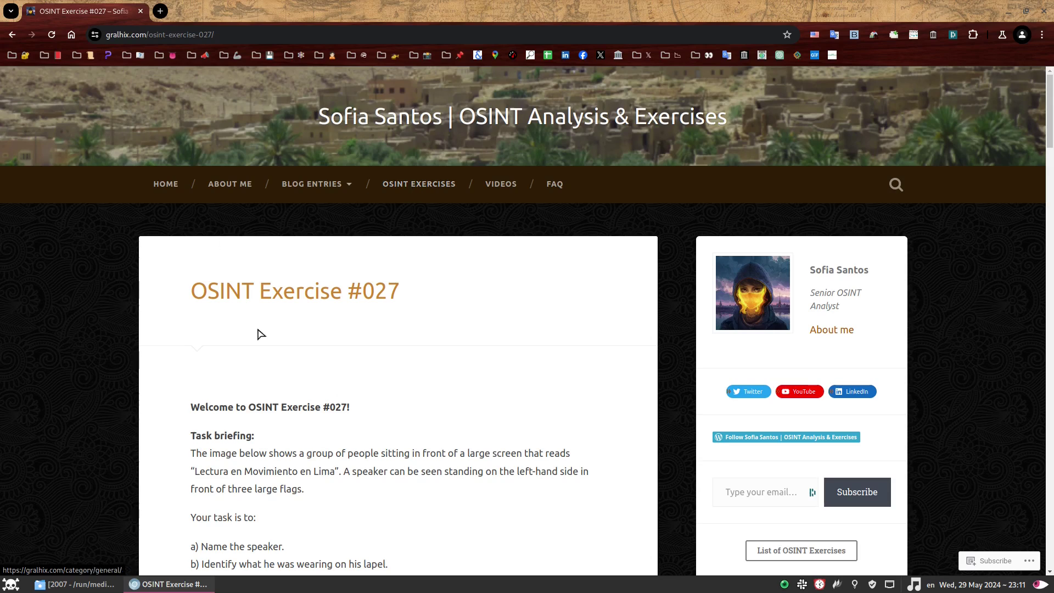
scroll(490, 385, down, 1)
scroll(490, 386, down, 5)
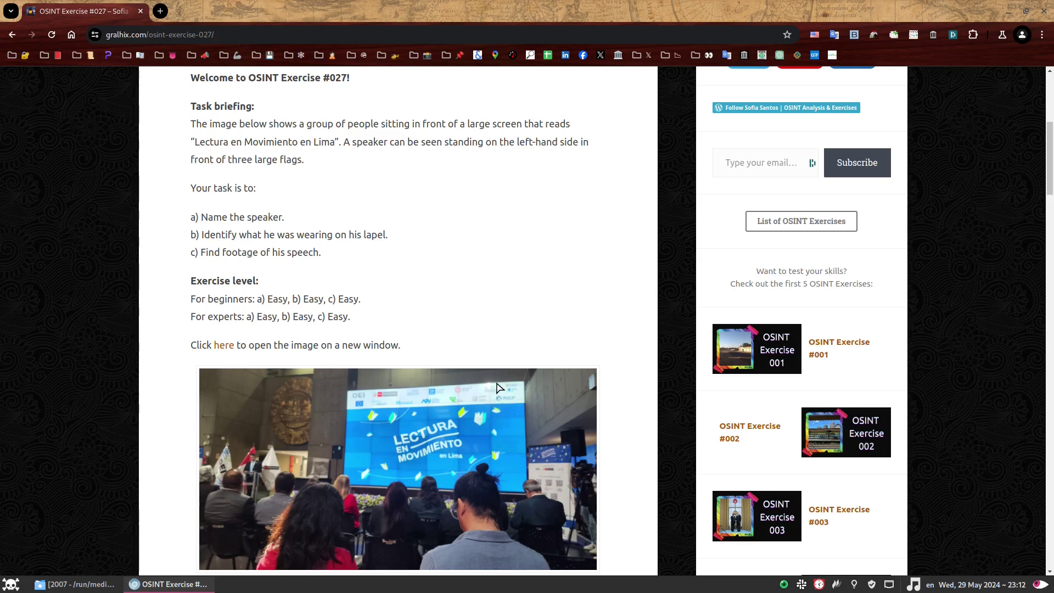
scroll(440, 436, down, 2)
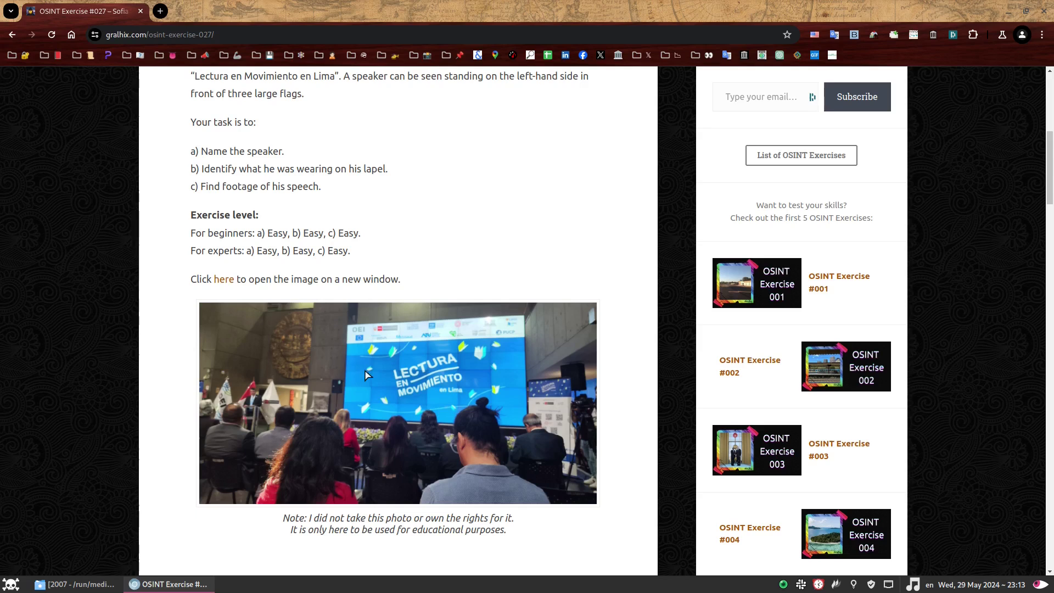
click(223, 279)
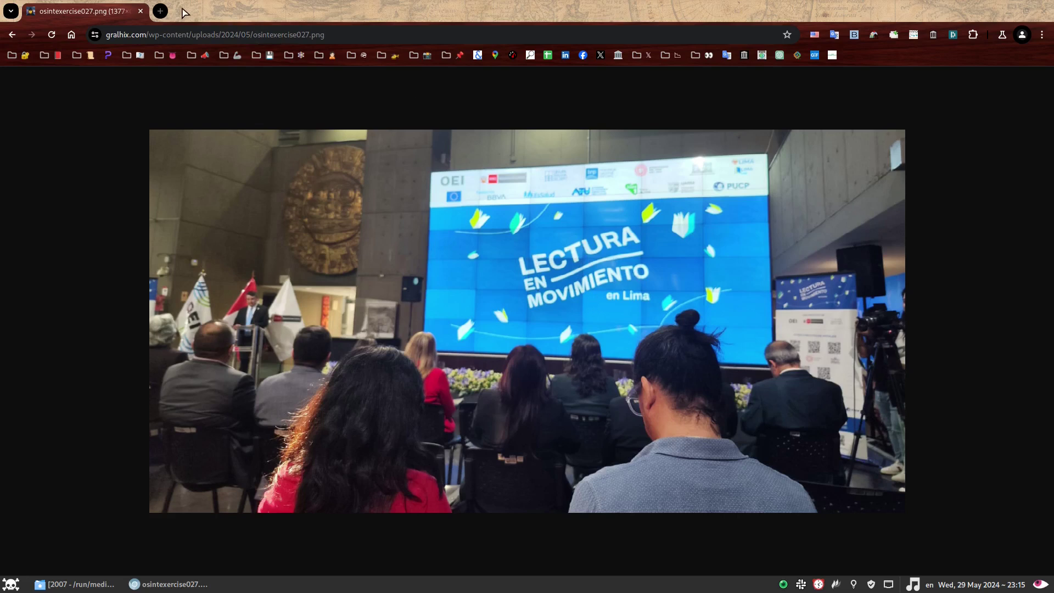
In a new tab, paste the exact-phrase query "lectura en movimiento en lima"
click(160, 11)
text("lectura en movimiento en lima")
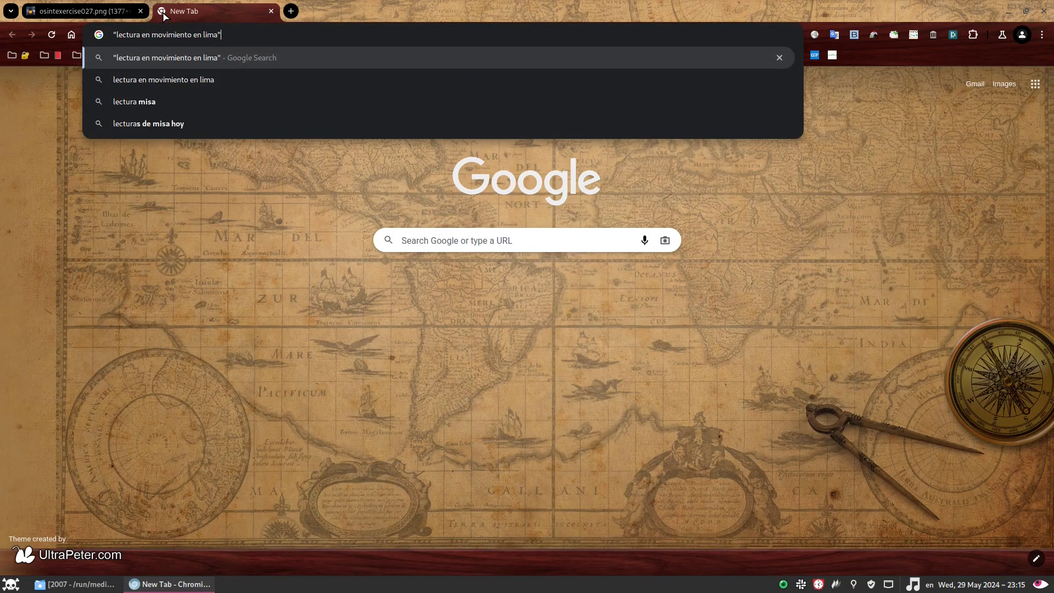
Search Google Images for "lectura en movimiento en lima" and open the OEI article behind the first result
key(Return)
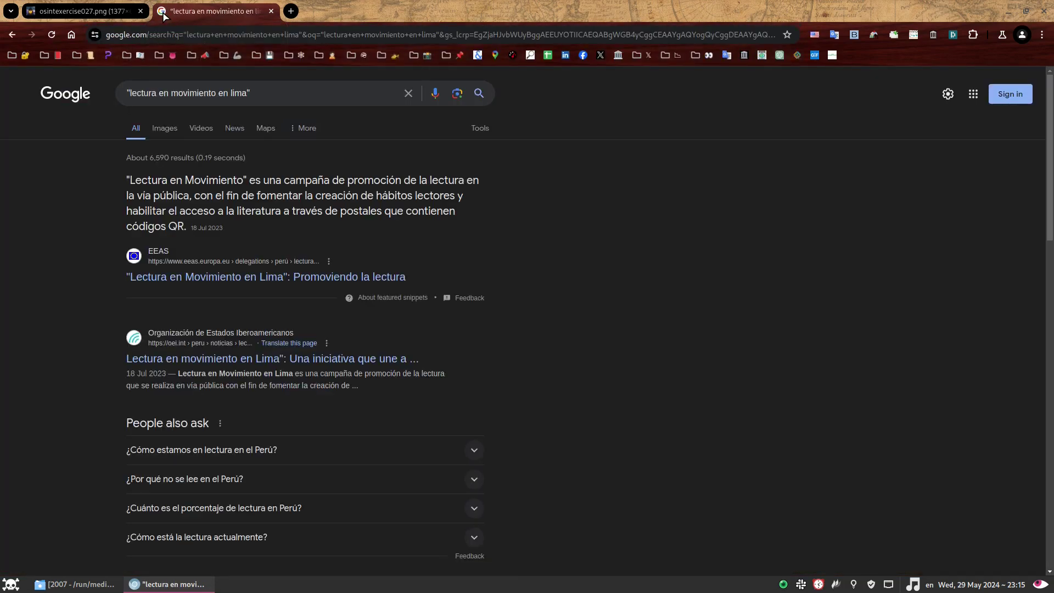
click(165, 128)
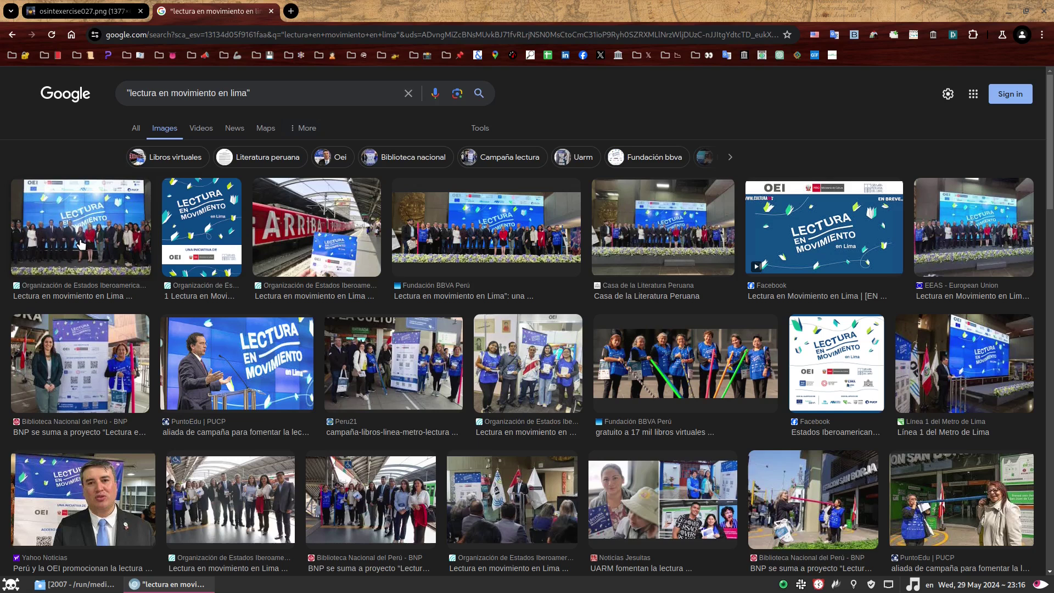
click(71, 286)
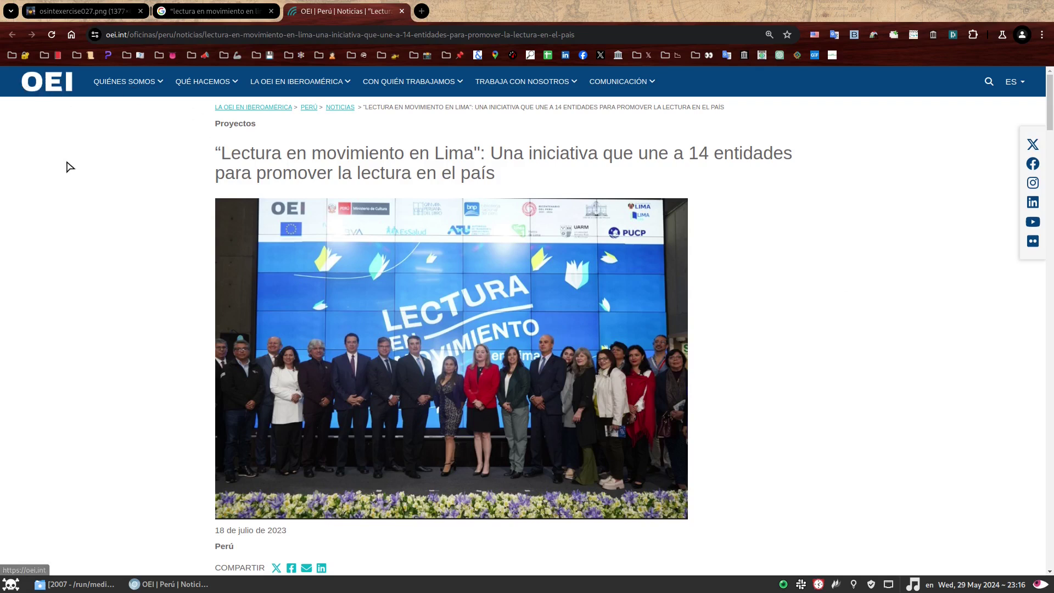
scroll(236, 395, down, 3)
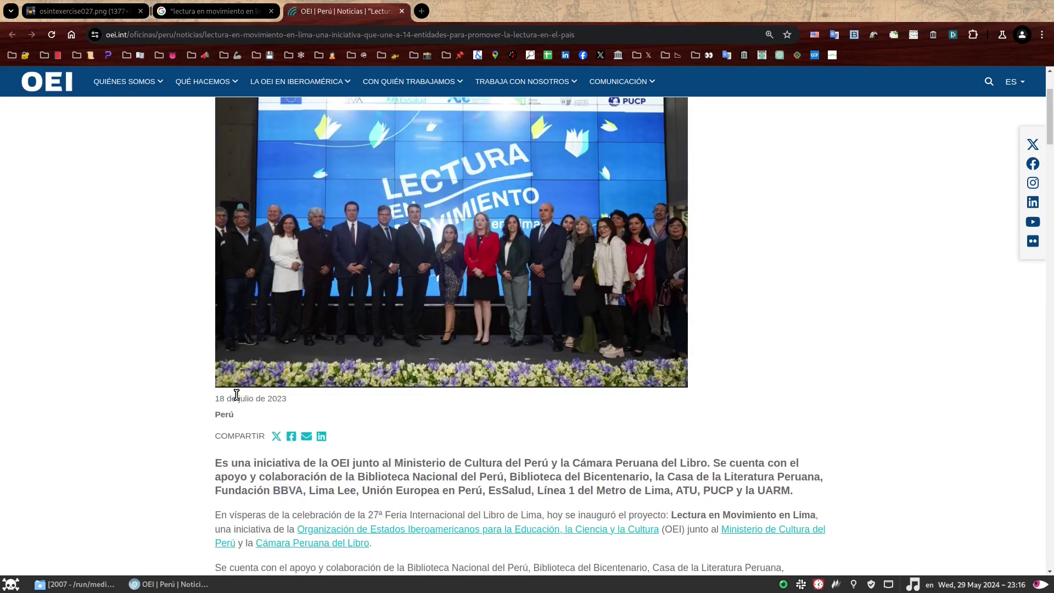
triple_click(221, 398)
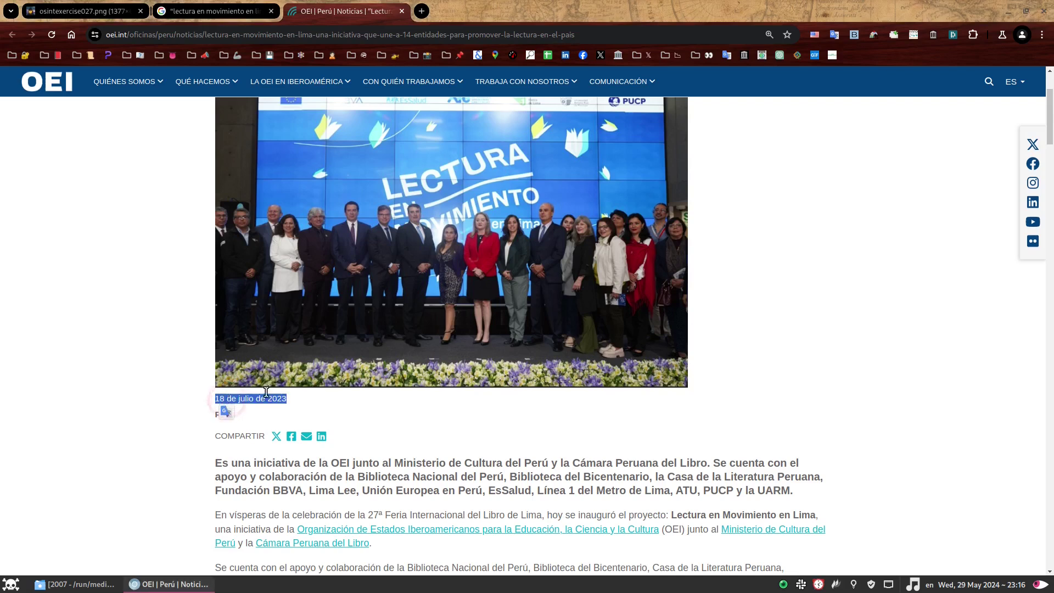
click(405, 412)
scroll(758, 332, up, 3)
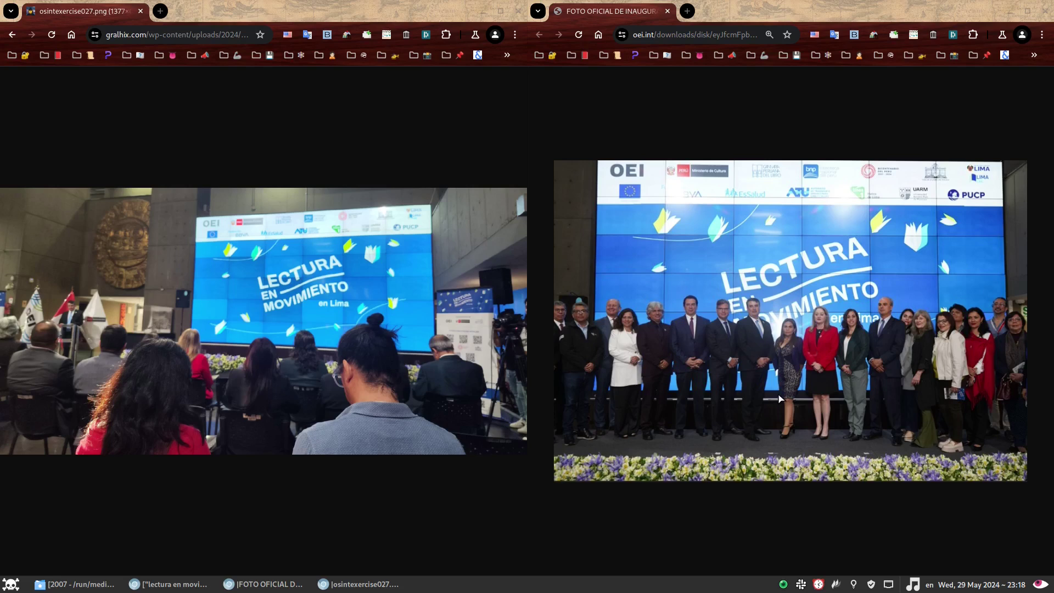
Return to the OEI article about the 14-entity 'Lectura en movimiento en Lima' initiative
key(alt+Tab)
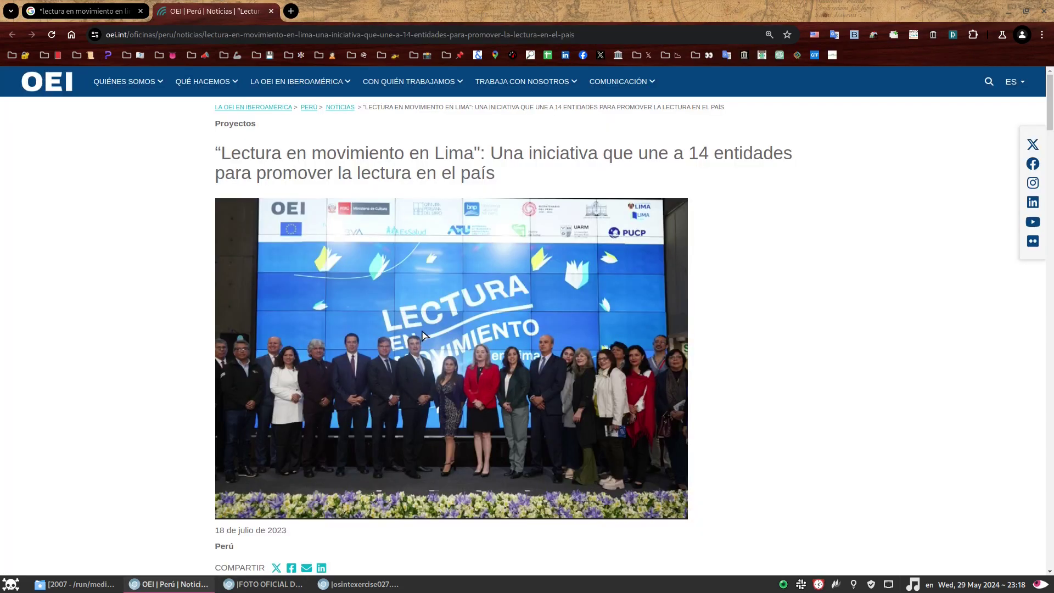
Translate the 'Inició el evento' paragraph about OEI Perú's director into English, then return to image results
scroll(417, 268, down, 2)
scroll(417, 257, down, 9)
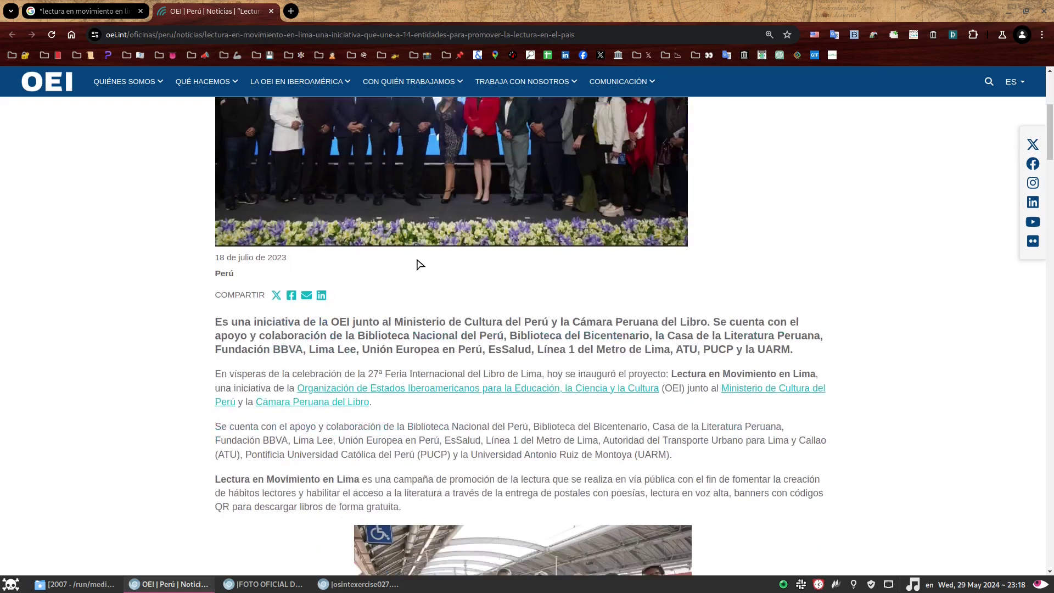
scroll(447, 267, down, 2)
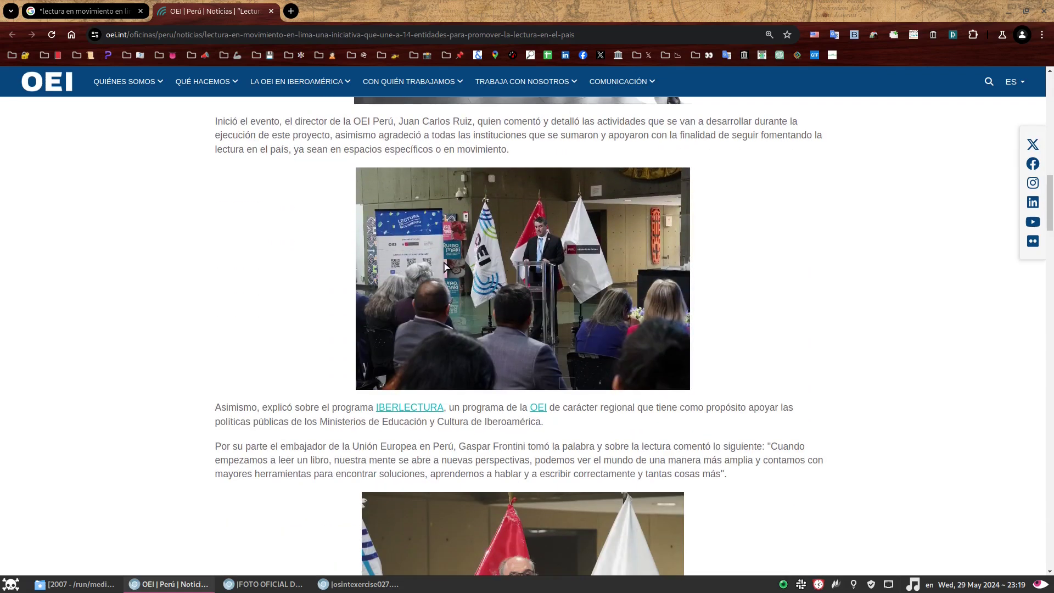
scroll(447, 267, up, 1)
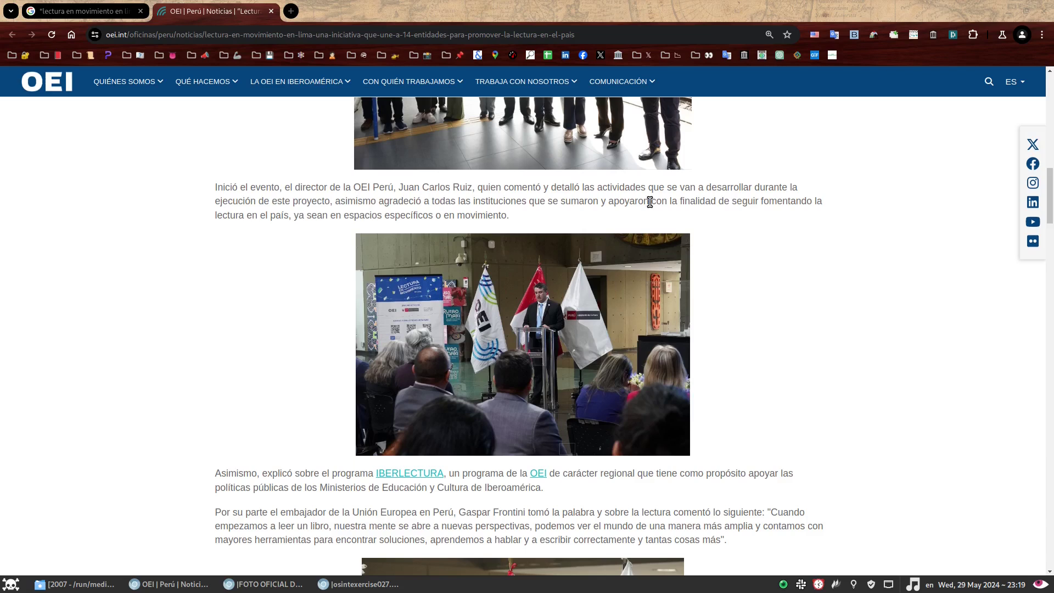
click(724, 197)
triple_click(725, 198)
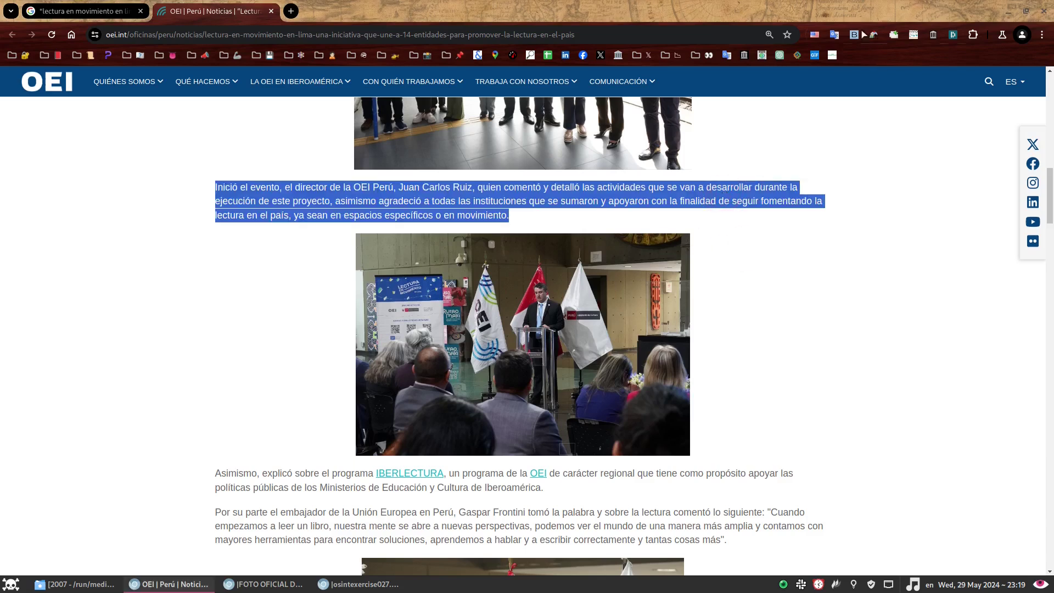
click(833, 34)
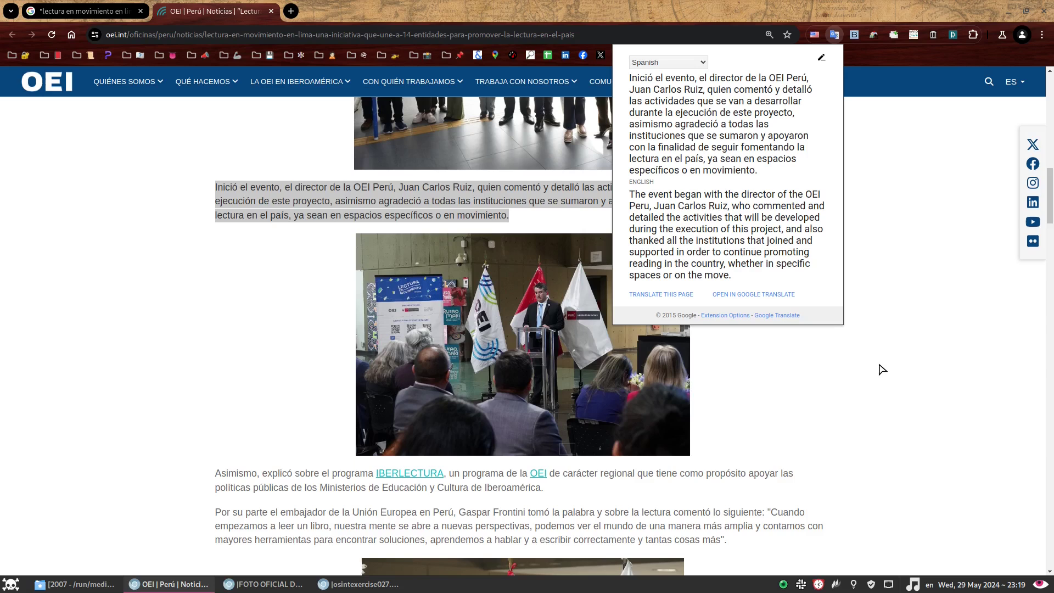
click(83, 11)
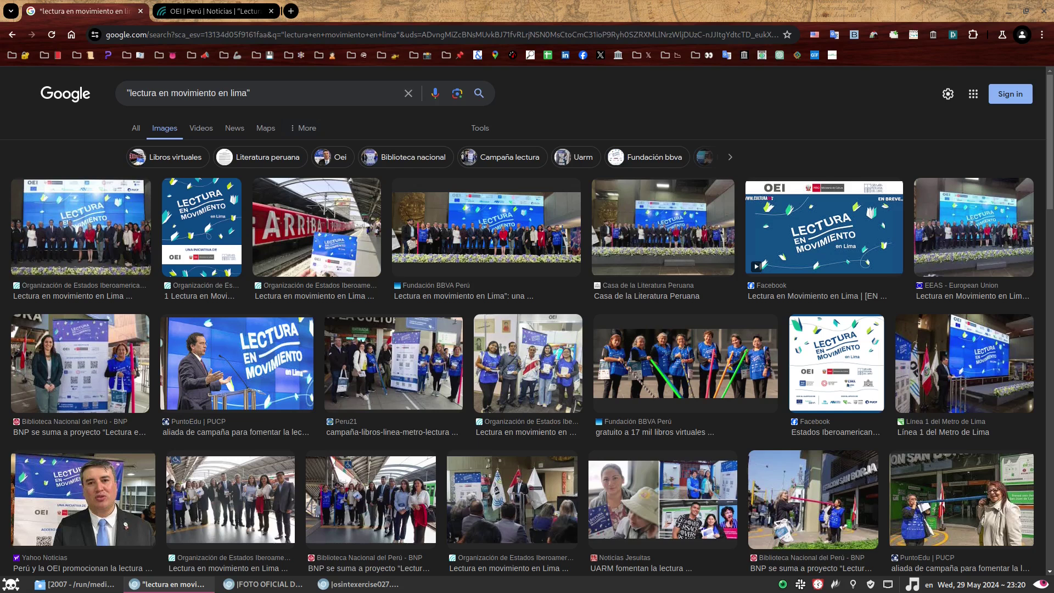
Search images for the director's name with the event and open the first QuePasaMedia result's article
click(335, 98)
key(ctrl+a)
text("Juan Carlos Ruiz" "Lectura en Movimiento en Lima")
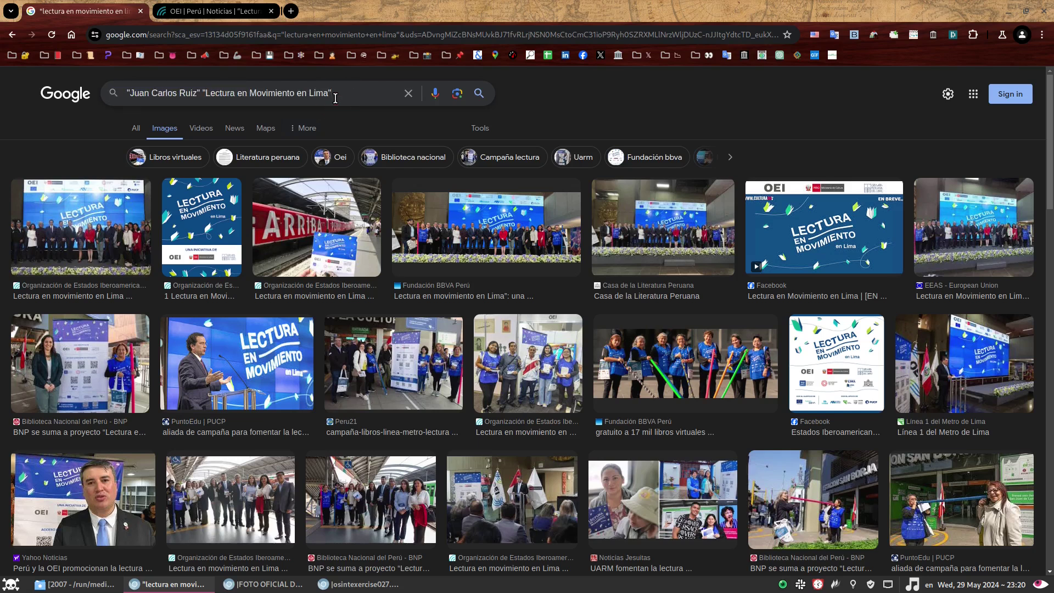
key(Return)
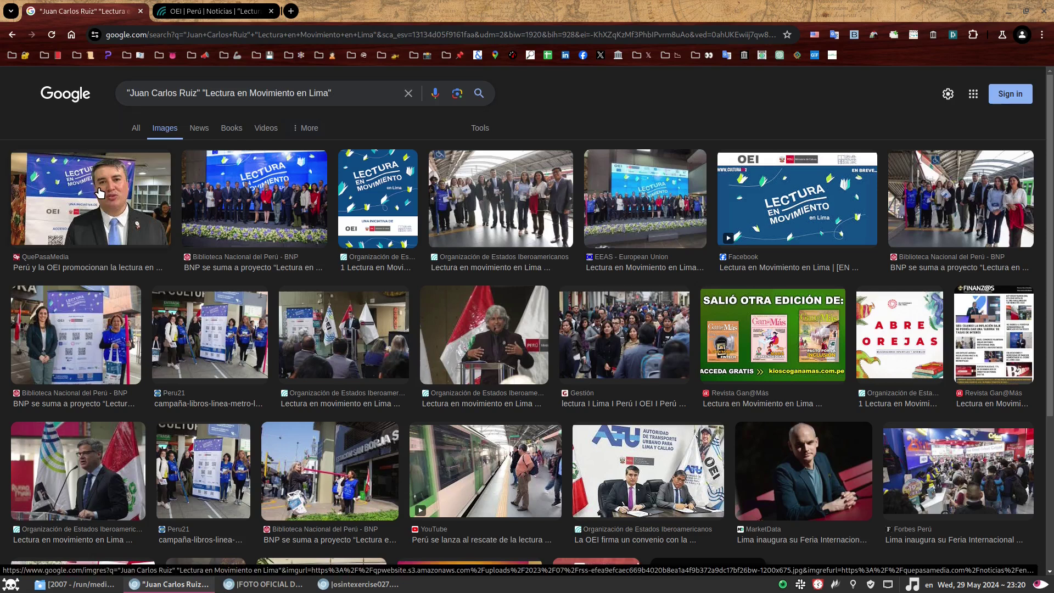
click(87, 216)
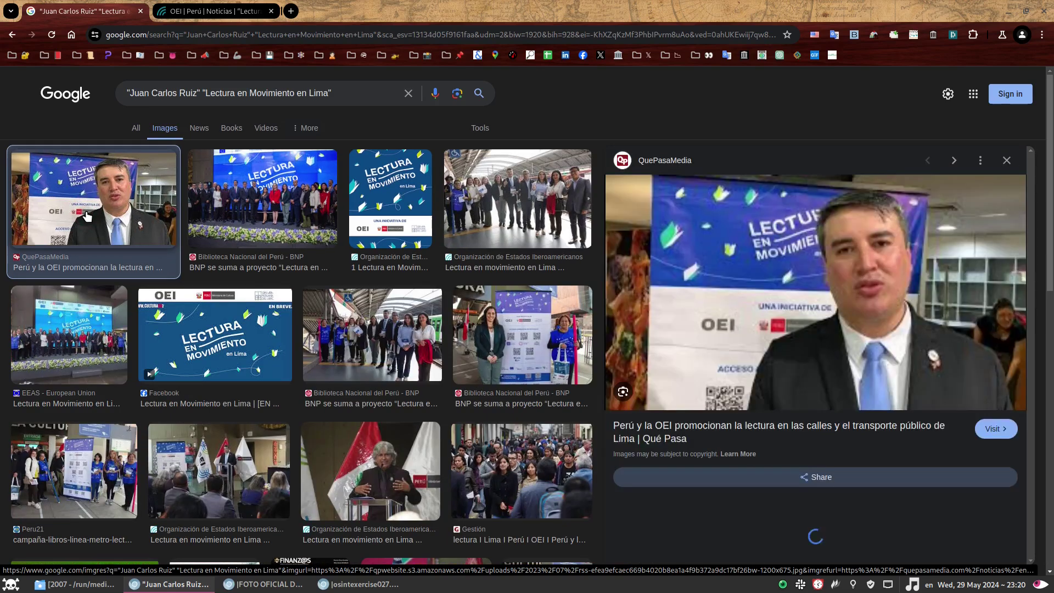
click(995, 429)
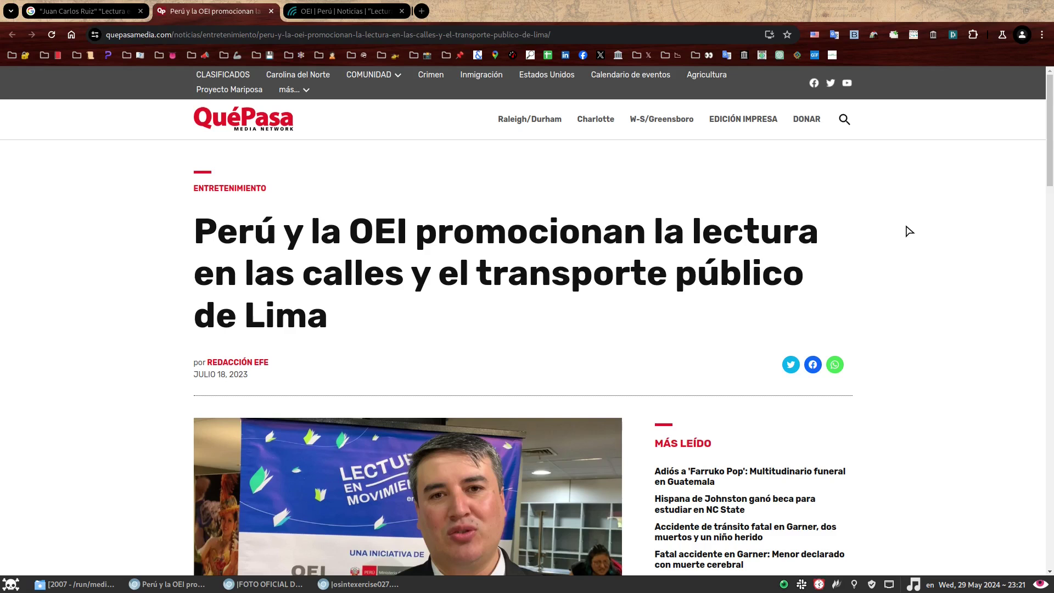
Place the exercise photo beside the QuéPasa article's captioned photo of the OEI Lima director
key(alt+Tab)
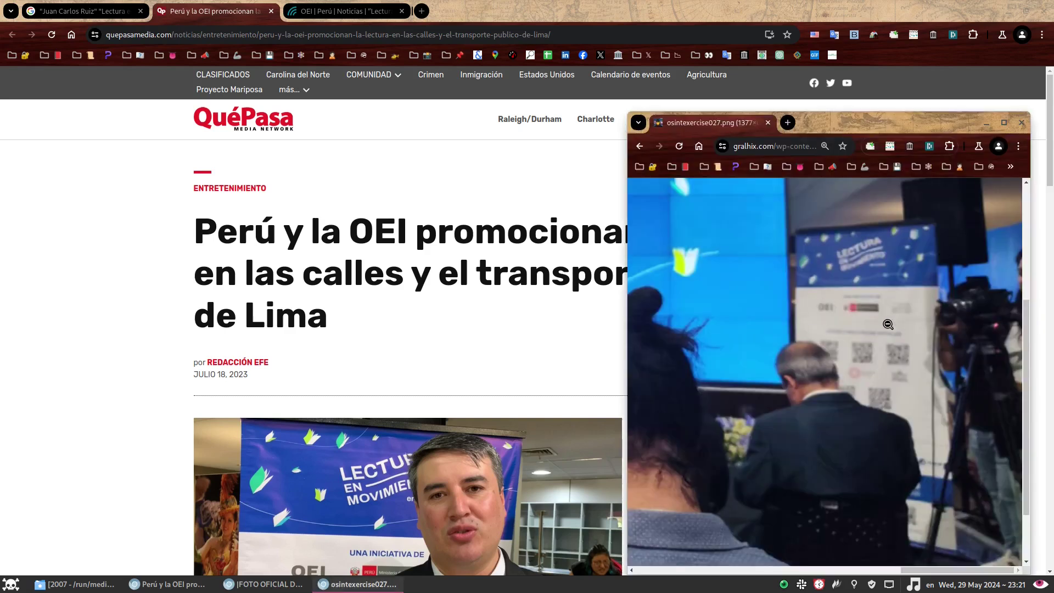
scroll(524, 336, down, 3)
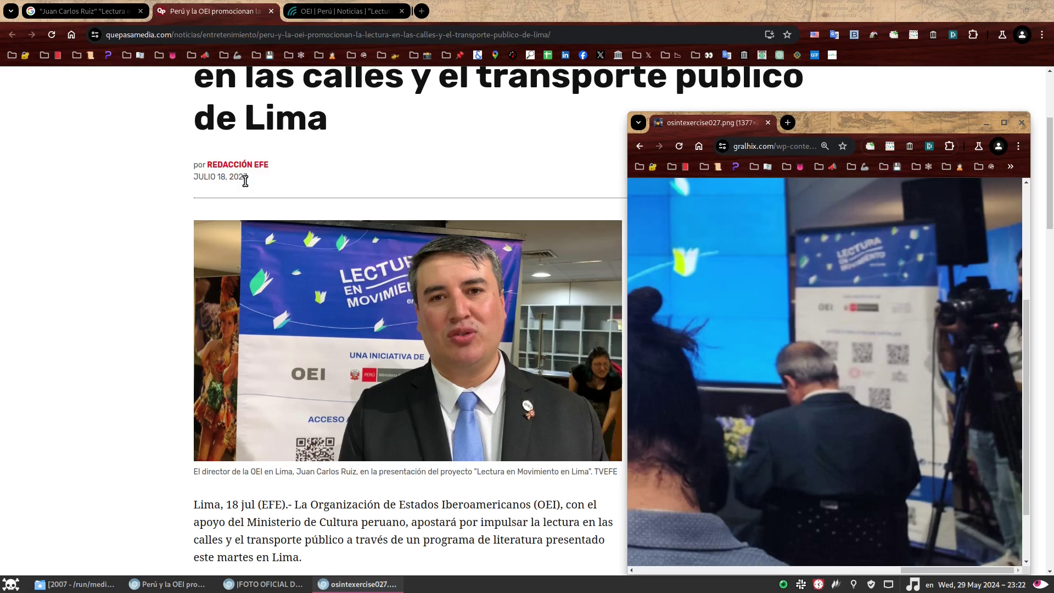
click(377, 187)
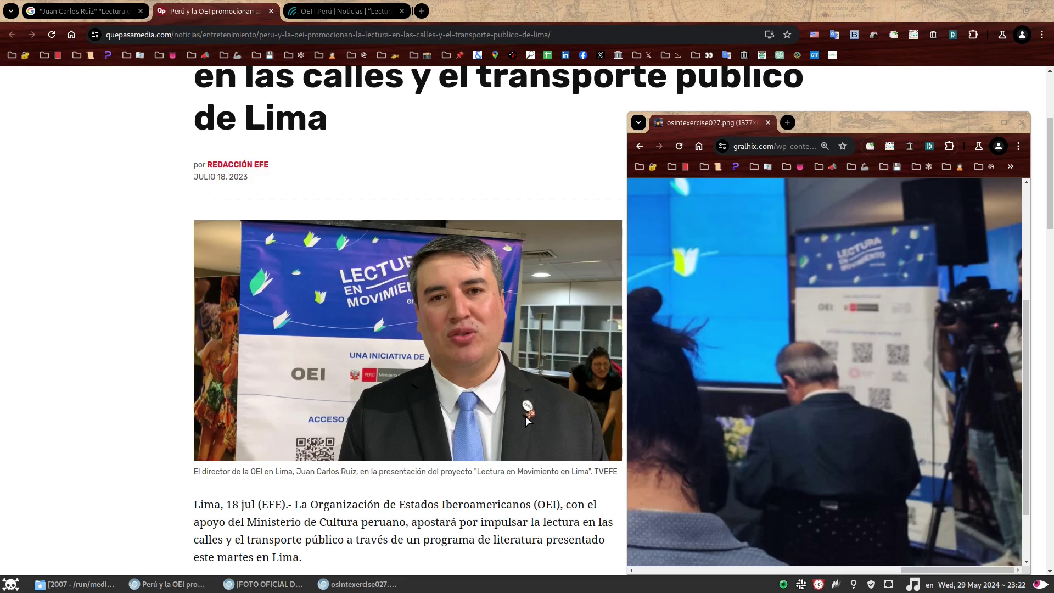
On the OEI site, open QUIÉNES SOMOS > Equipo and check Peru's entry, then return to Google
click(346, 11)
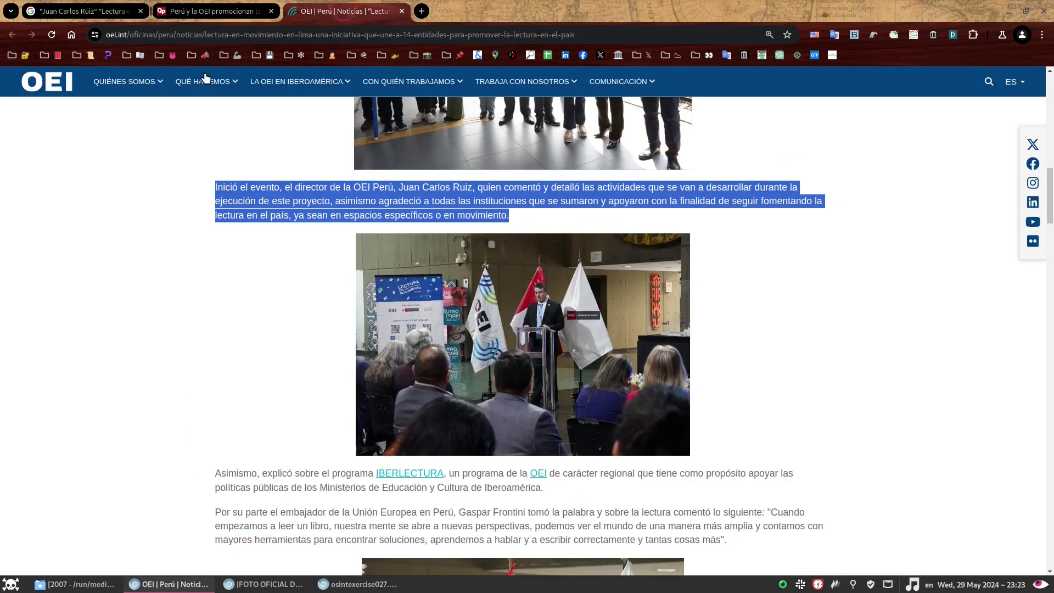
click(158, 87)
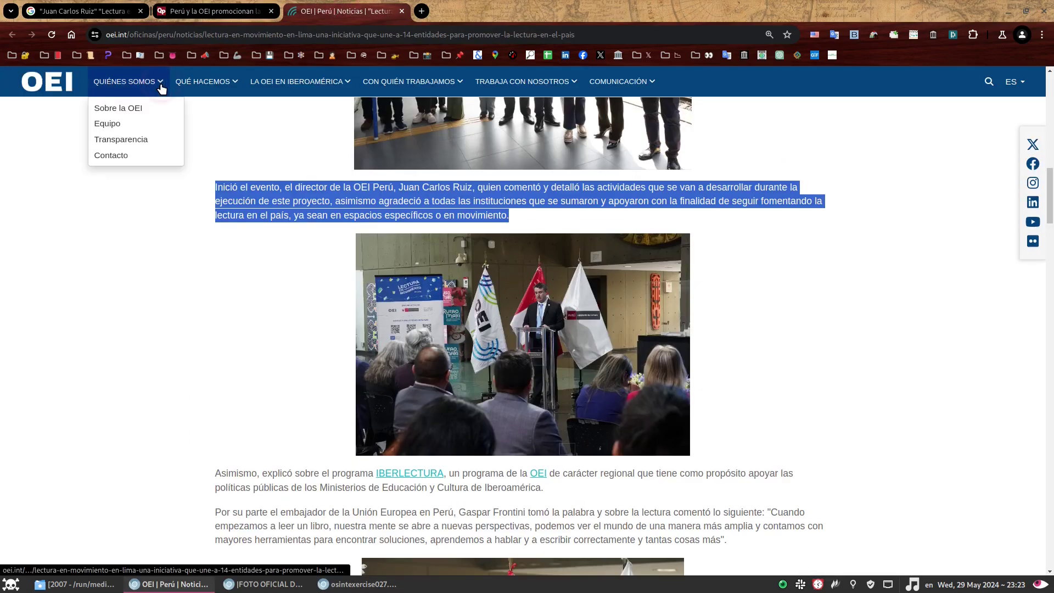
click(128, 117)
scroll(859, 321, down, 5)
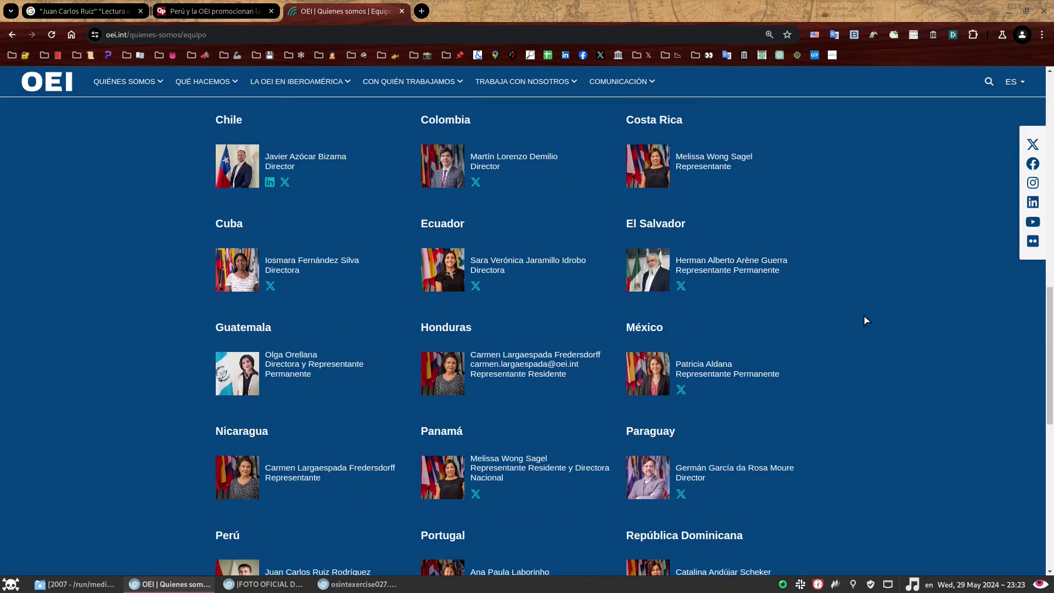
scroll(864, 321, down, 4)
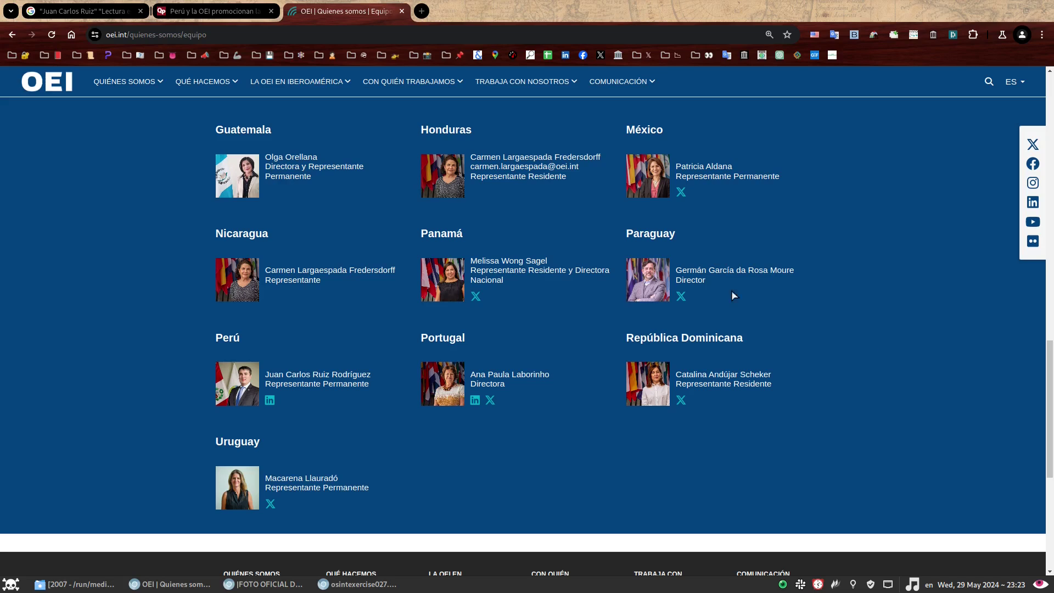
click(82, 11)
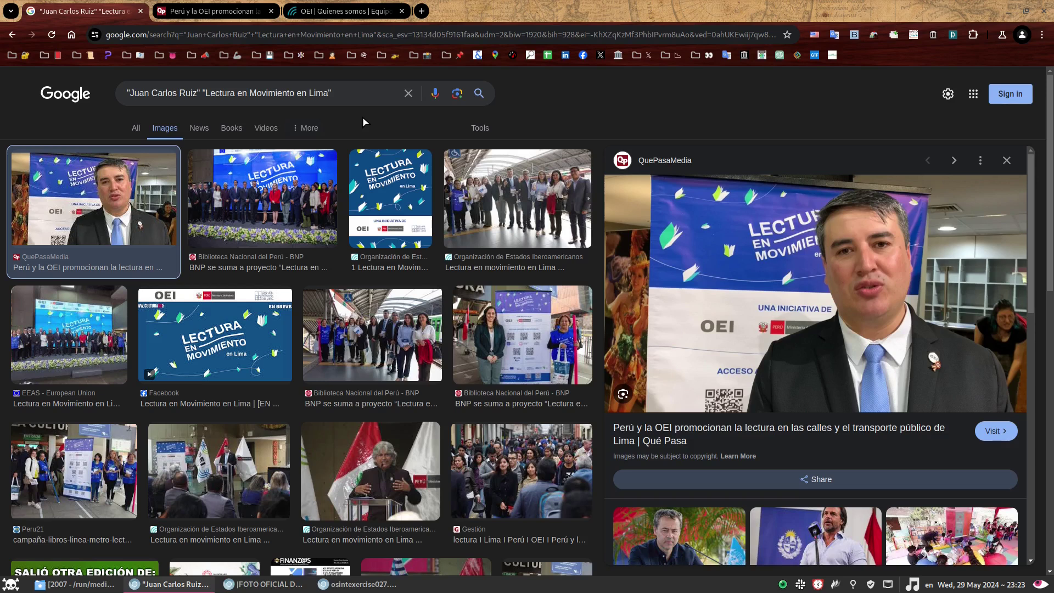
Switch to video results and open Cultura24's Facebook recording of Lectura en Movimiento en Lima
click(265, 128)
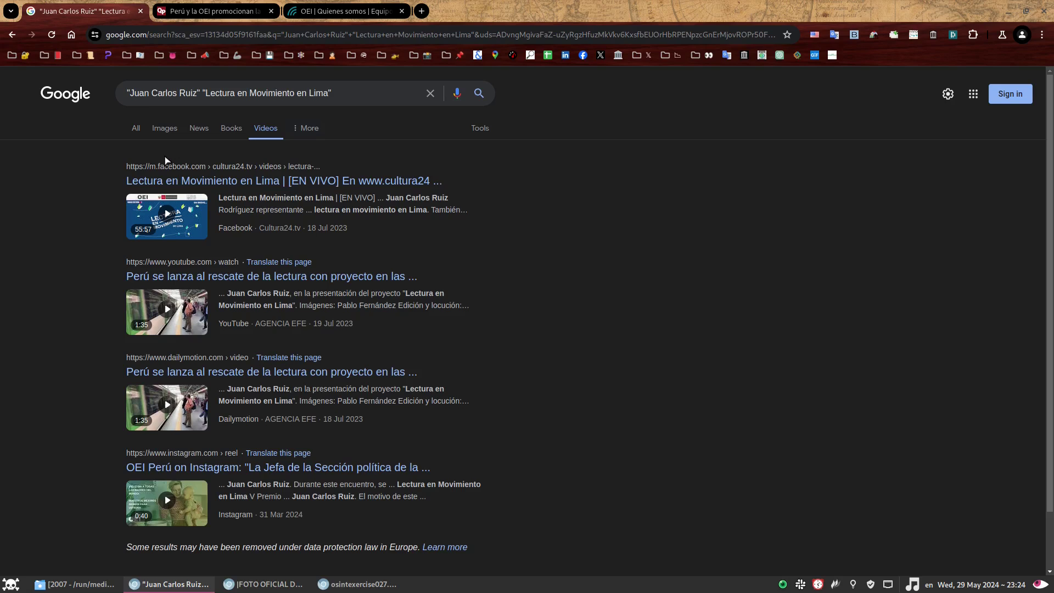
scroll(204, 235, up, 4)
scroll(204, 235, up, 1)
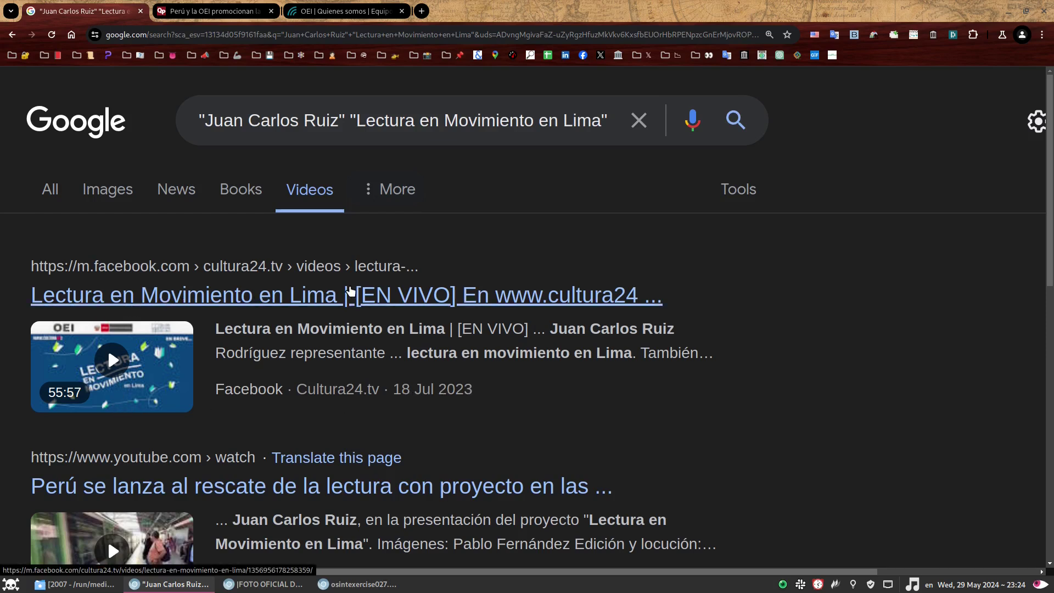
click(437, 300)
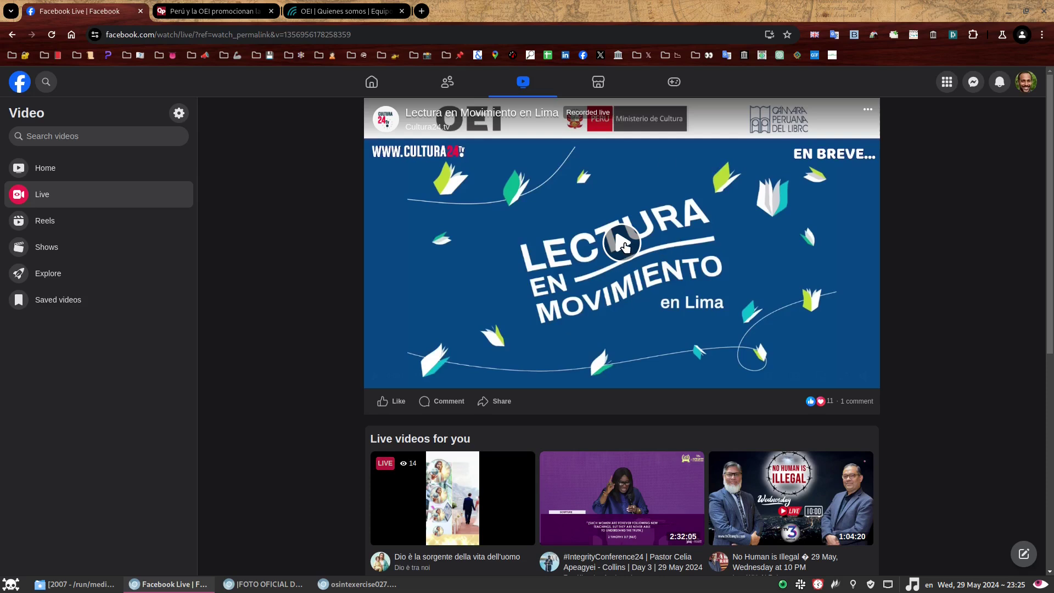
Play the recording in theater view and jump to 10:14, where the OEI director speaks
click(625, 247)
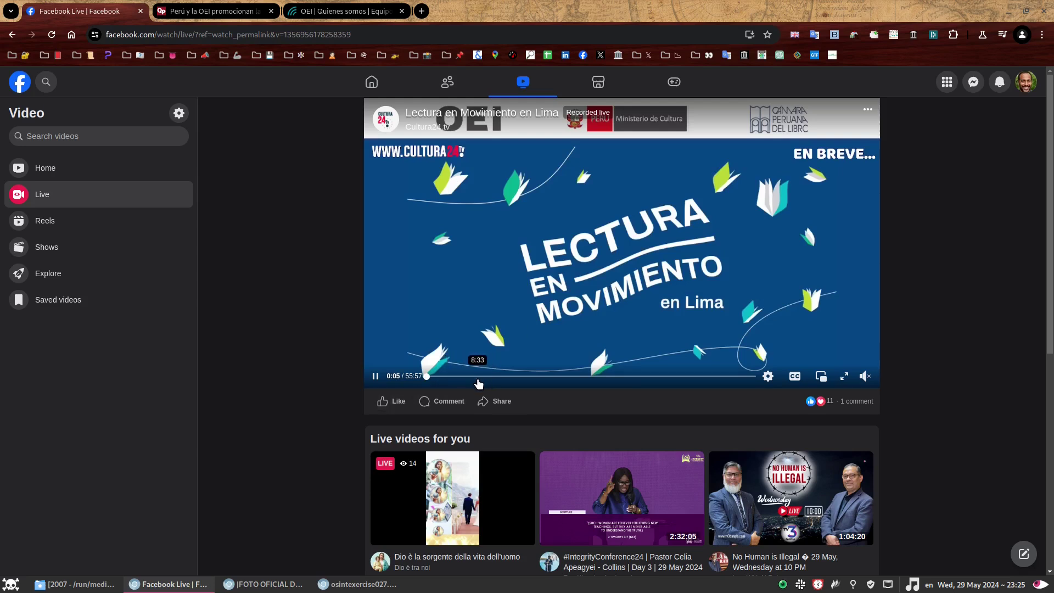
click(477, 378)
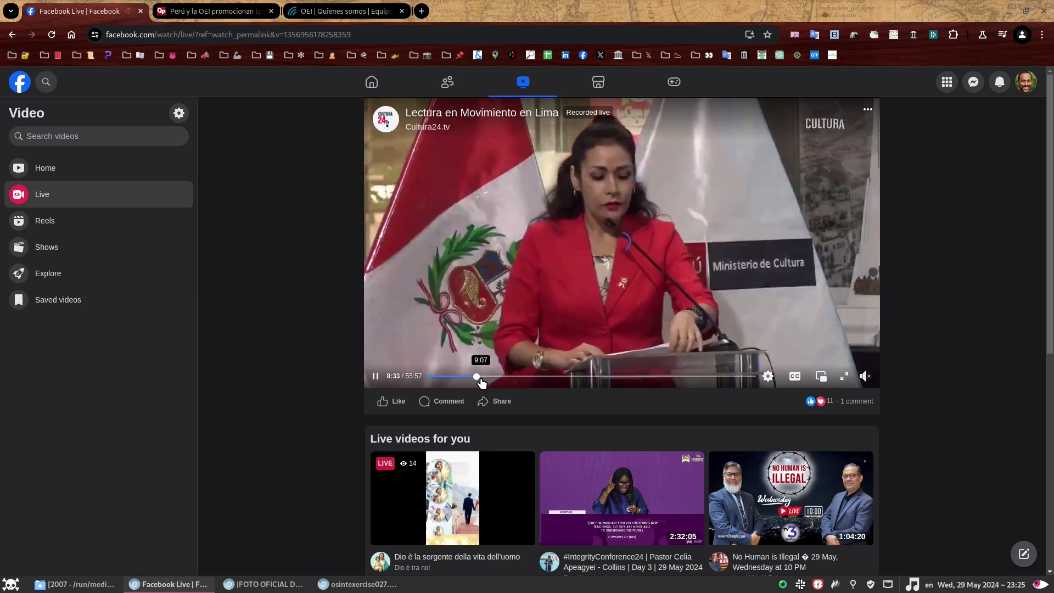
click(480, 352)
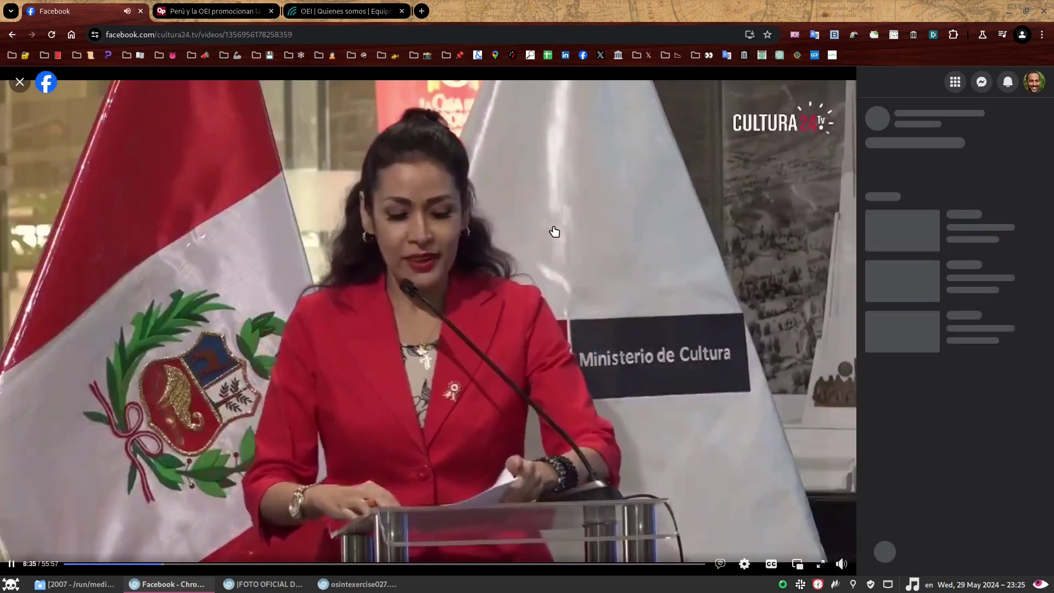
click(11, 564)
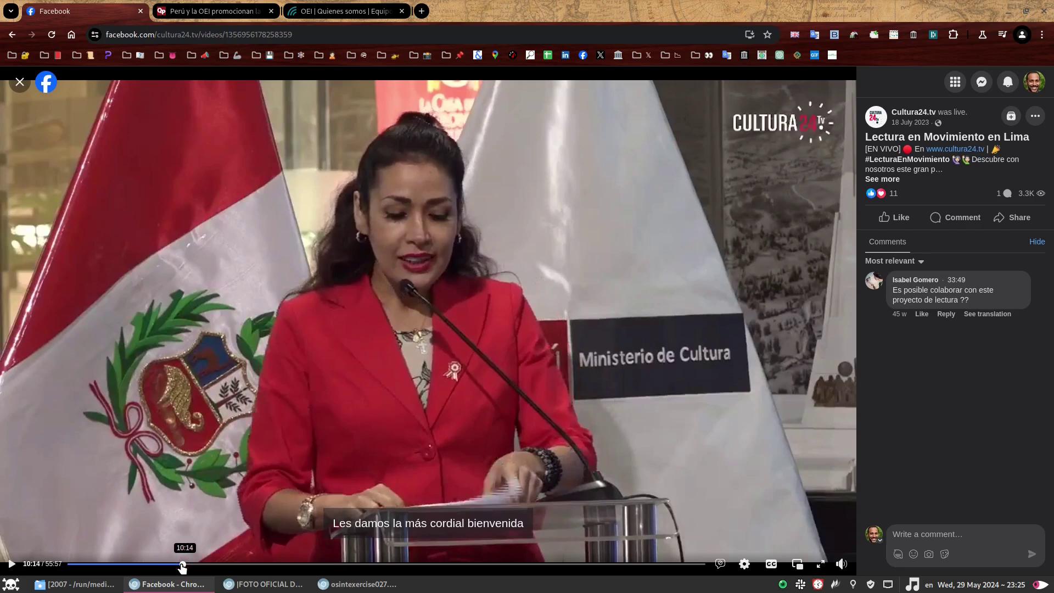
click(182, 565)
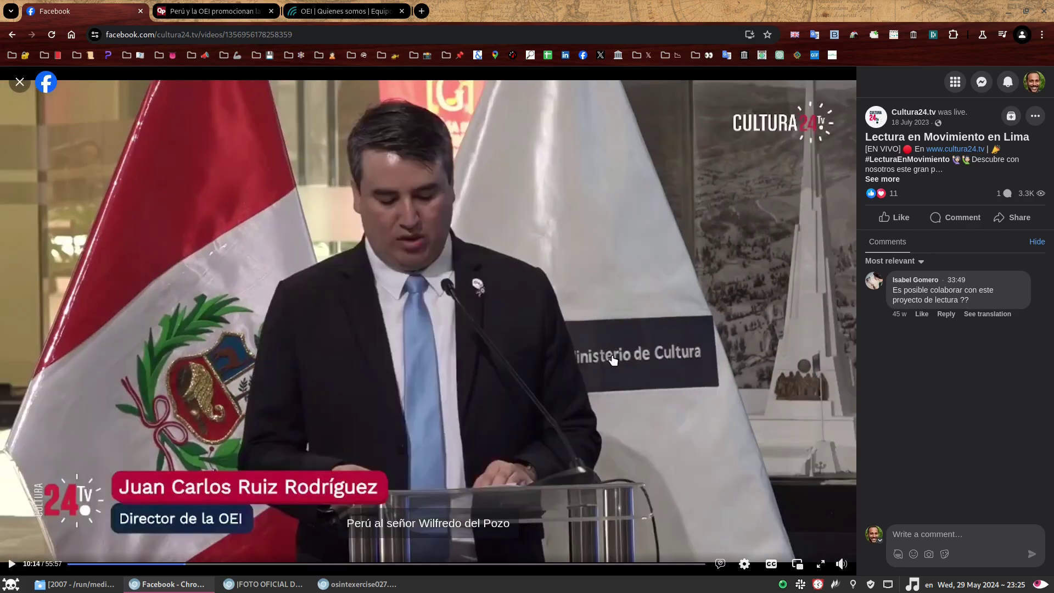